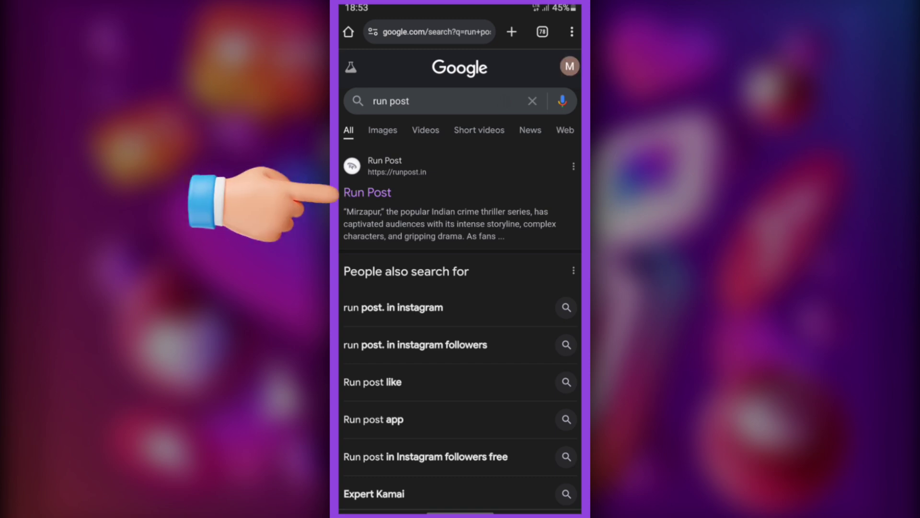
Open runpost.in from the search results and browse its Instagram follower articles.
left_click(367, 192)
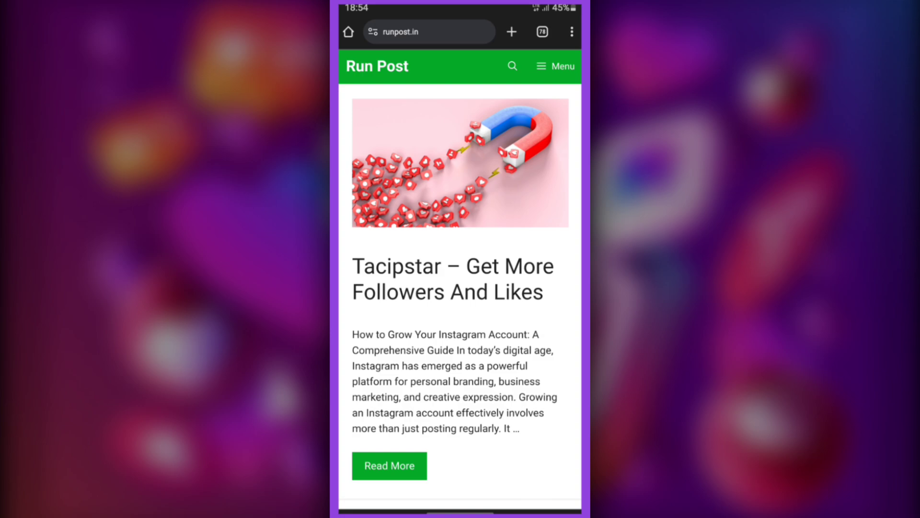
scroll(461, 288, "down", 1)
scroll(461, 288, "down", 5)
scroll(460, 288, "down", 8)
scroll(461, 288, "down", 8)
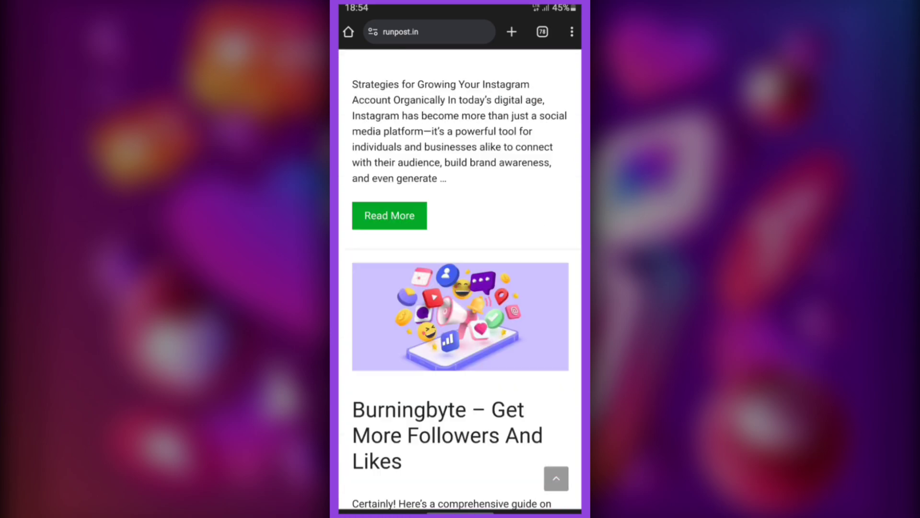
scroll(461, 288, "up", 10)
scroll(460, 288, "up", 3)
scroll(461, 289, "up", 5)
scroll(461, 287, "up", 2)
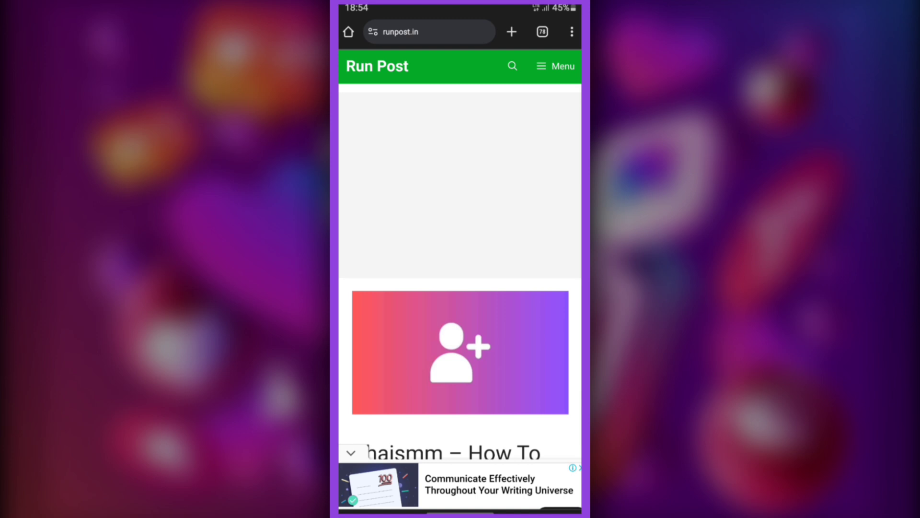
scroll(460, 288, "up", 4)
scroll(461, 289, "up", 3)
scroll(460, 287, "up", 3)
scroll(460, 288, "up", 3)
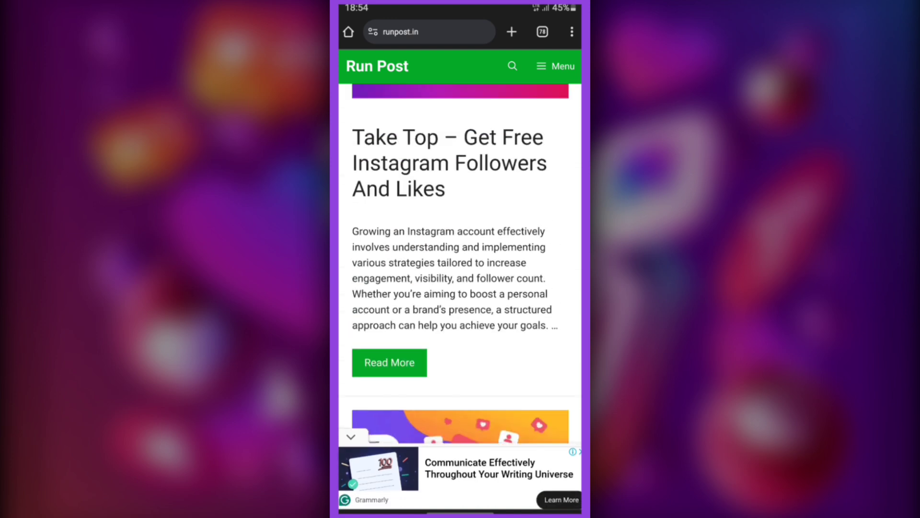
scroll(461, 288, "up", 5)
scroll(460, 287, "up", 8)
scroll(461, 288, "up", 5)
scroll(461, 288, "down", 10)
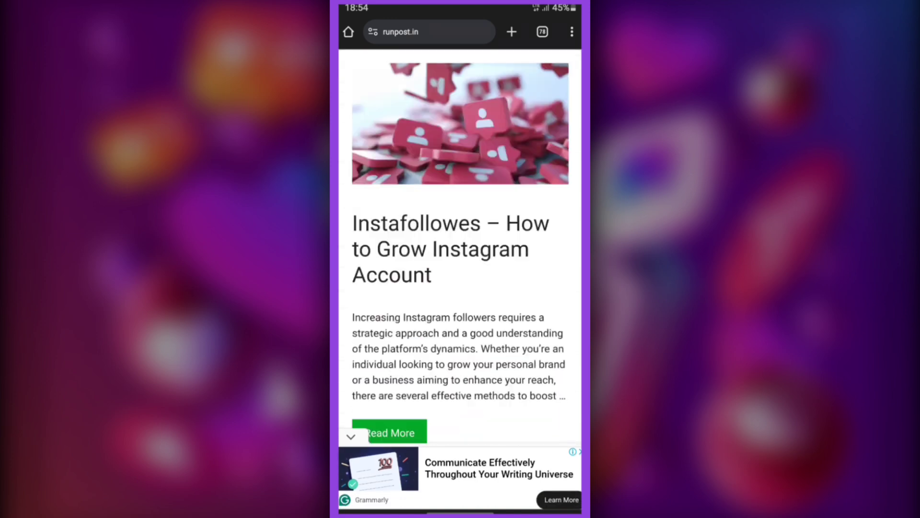
scroll(461, 288, "down", 5)
scroll(460, 288, "down", 5)
scroll(461, 288, "down", 4)
scroll(460, 287, "up", 2)
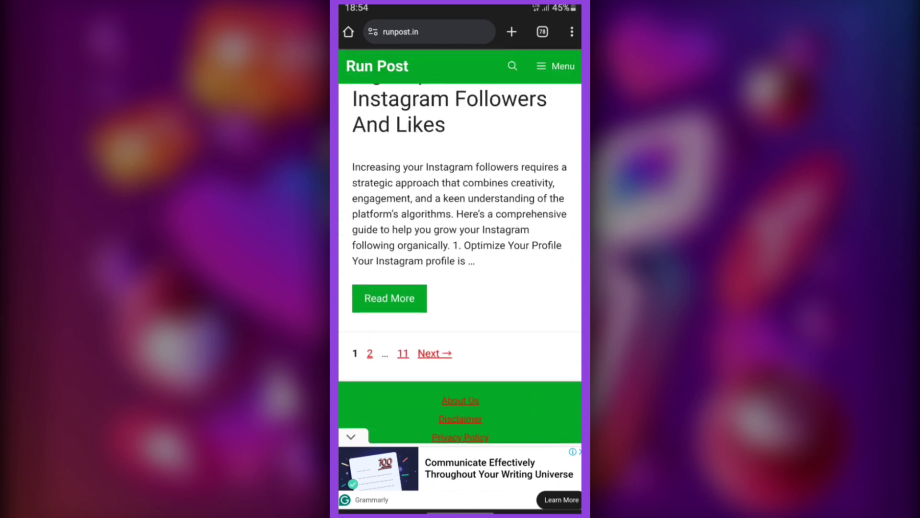
scroll(460, 288, "up", 3)
scroll(460, 289, "up", 8)
scroll(461, 288, "up", 2)
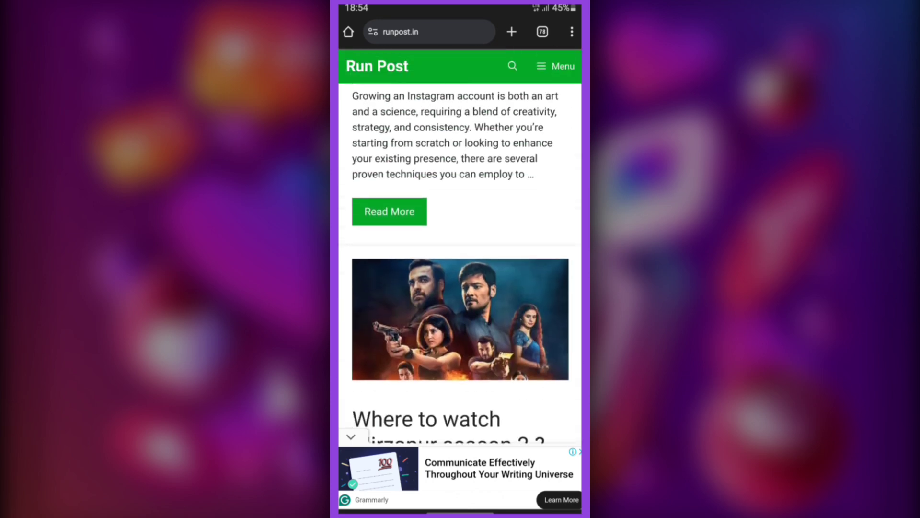
Search Run Post for 'Mega' to find the Megafamous free likes and comments article.
left_click(512, 66)
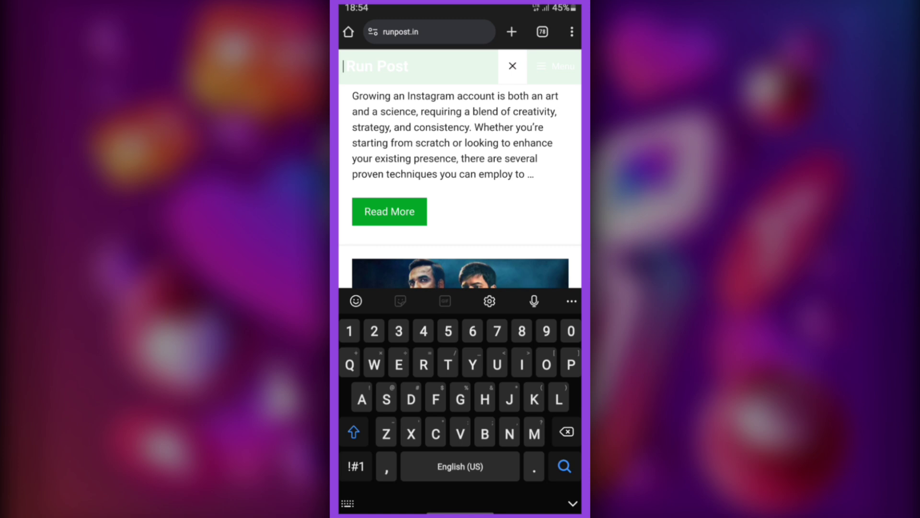
type("Me")
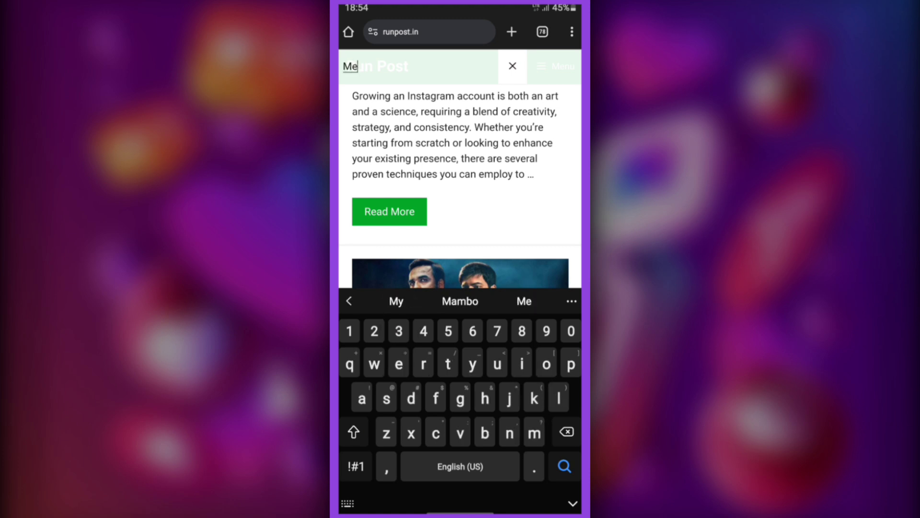
type("ga")
key("Return")
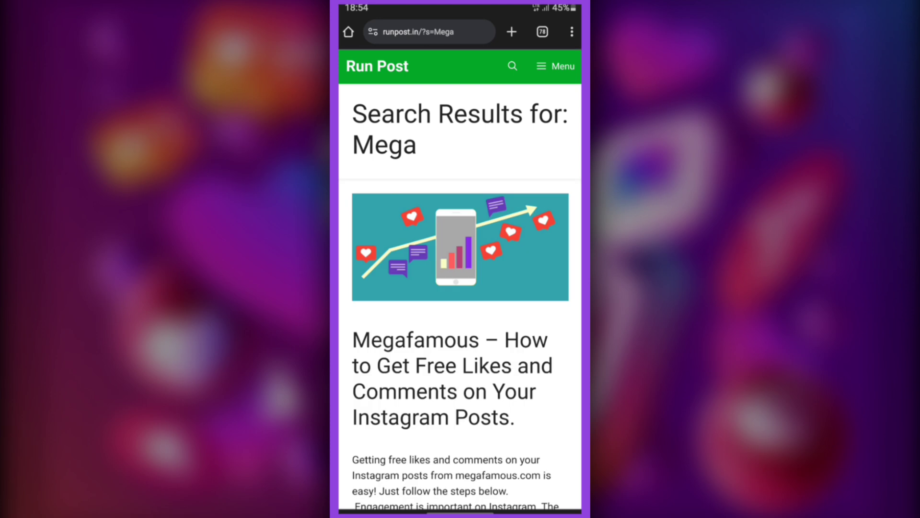
scroll(460, 288, "down", 1)
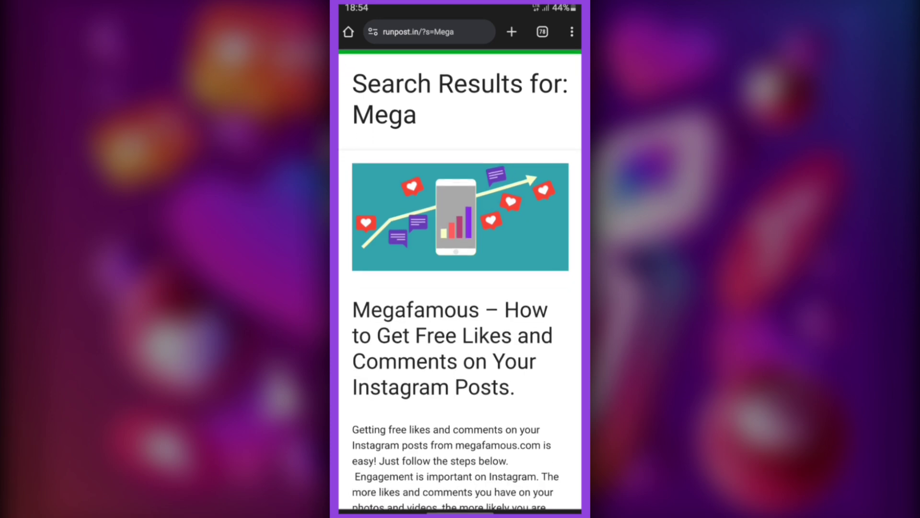
scroll(461, 288, "down", 1)
scroll(460, 288, "down", 2)
scroll(460, 288, "down", 1)
scroll(460, 288, "down", 2)
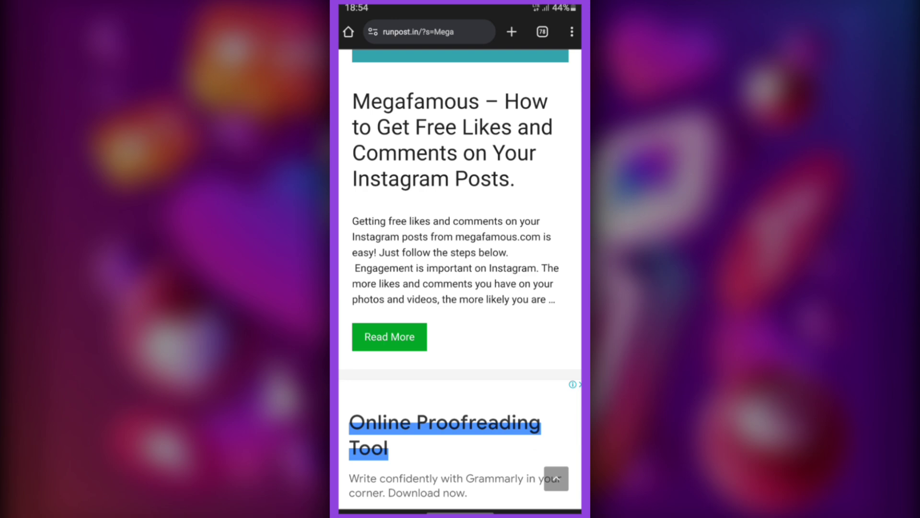
scroll(460, 287, "down", 1)
scroll(460, 288, "down", 1)
scroll(460, 288, "down", 2)
scroll(460, 288, "down", 1)
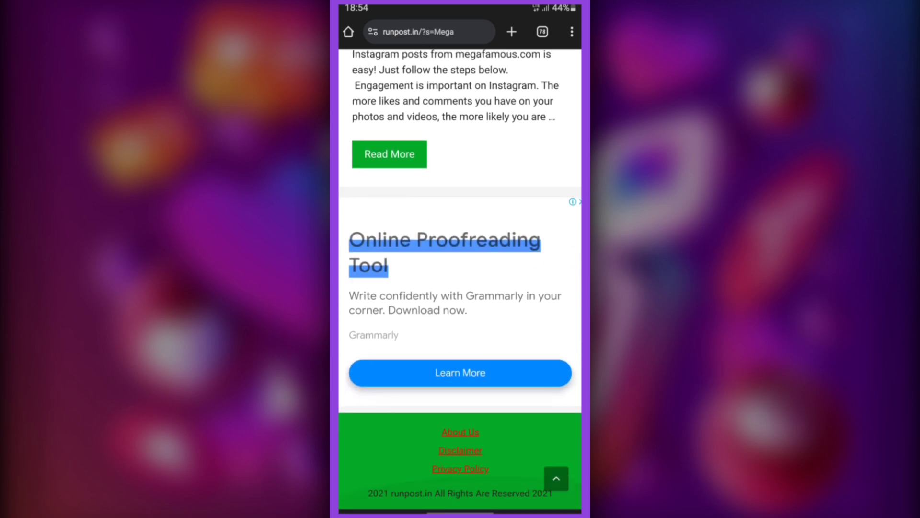
scroll(461, 287, "up", 3)
scroll(460, 287, "up", 1)
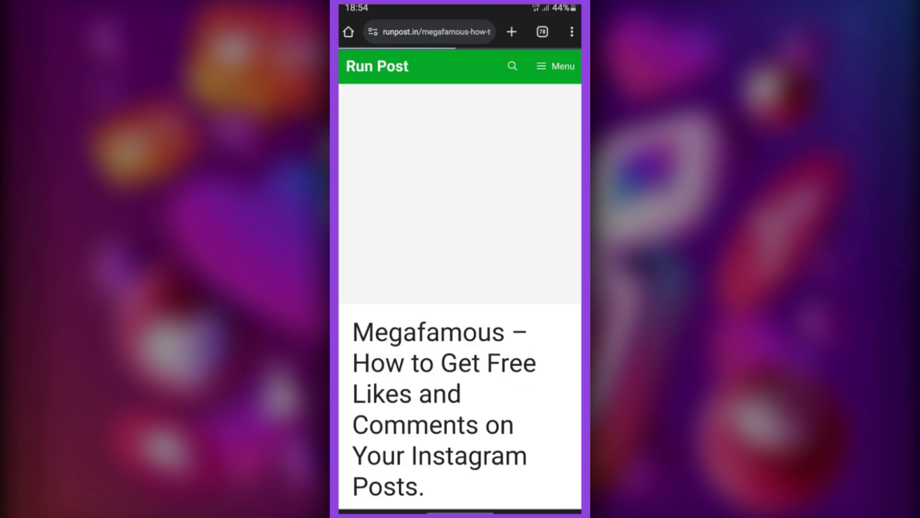
scroll(460, 288, "down", 5)
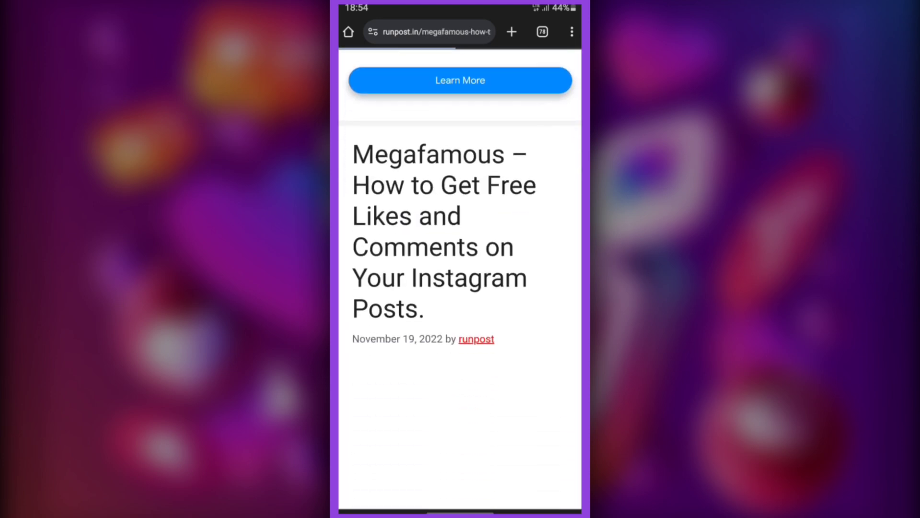
scroll(460, 288, "down", 2)
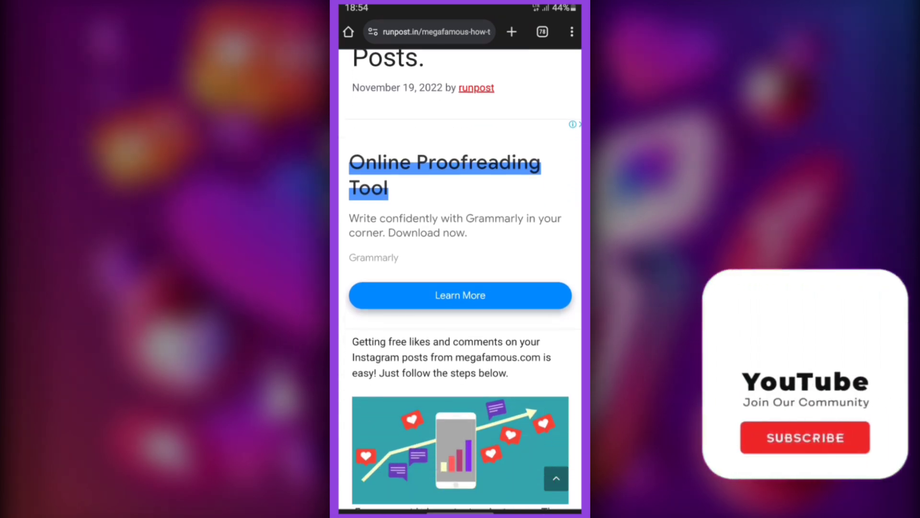
scroll(460, 287, "down", 5)
scroll(461, 288, "down", 2)
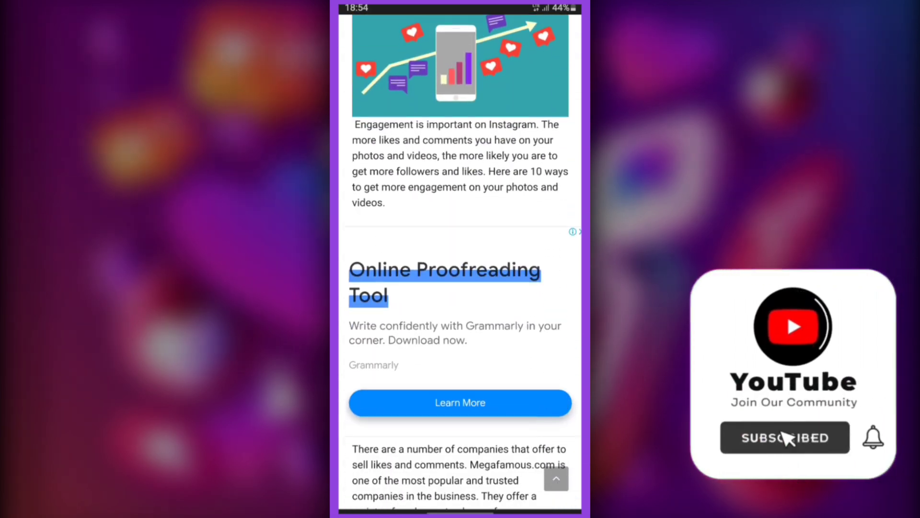
scroll(461, 288, "down", 2)
scroll(460, 289, "down", 2)
scroll(461, 287, "down", 2)
scroll(460, 288, "down", 2)
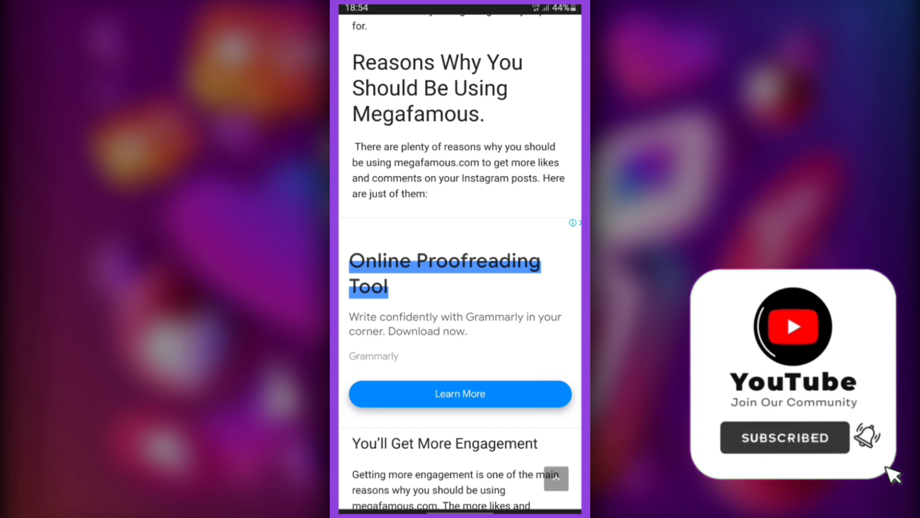
scroll(461, 288, "down", 2)
scroll(461, 287, "down", 2)
scroll(460, 288, "down", 2)
scroll(460, 287, "down", 2)
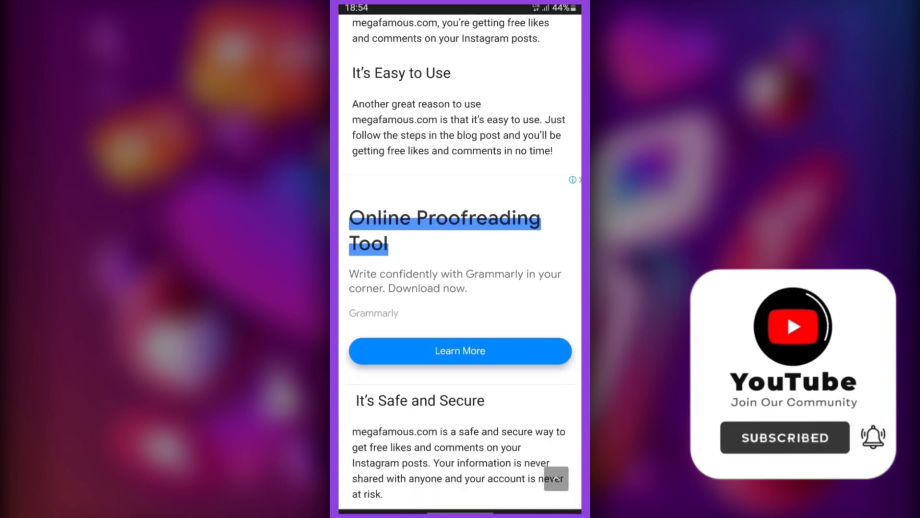
scroll(461, 288, "down", 2)
scroll(460, 288, "down", 2)
scroll(460, 288, "down", 1)
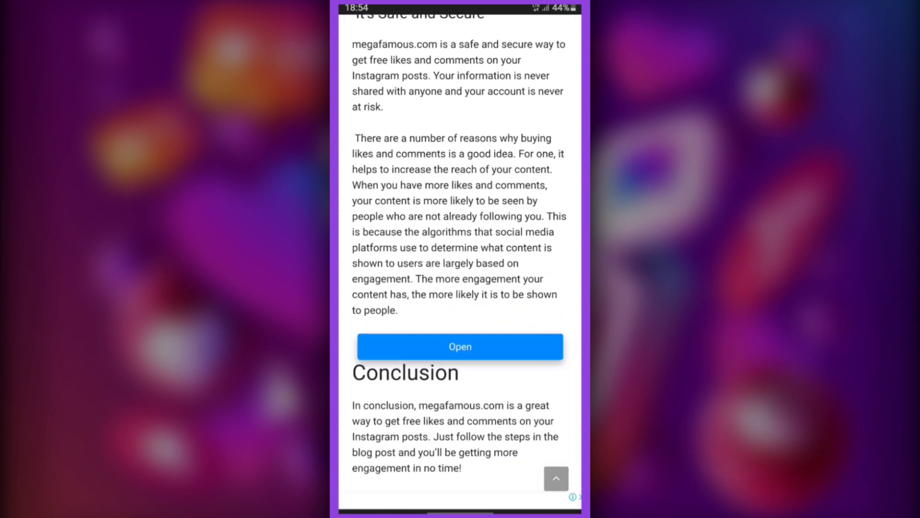
scroll(461, 288, "down", 1)
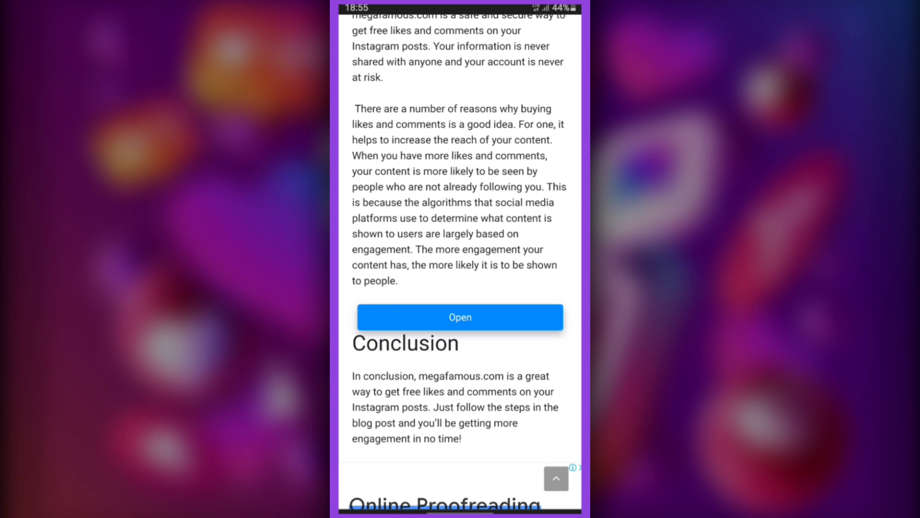
Follow the article's Open link, after its countdown, through to megafamous.com.
left_click(461, 317)
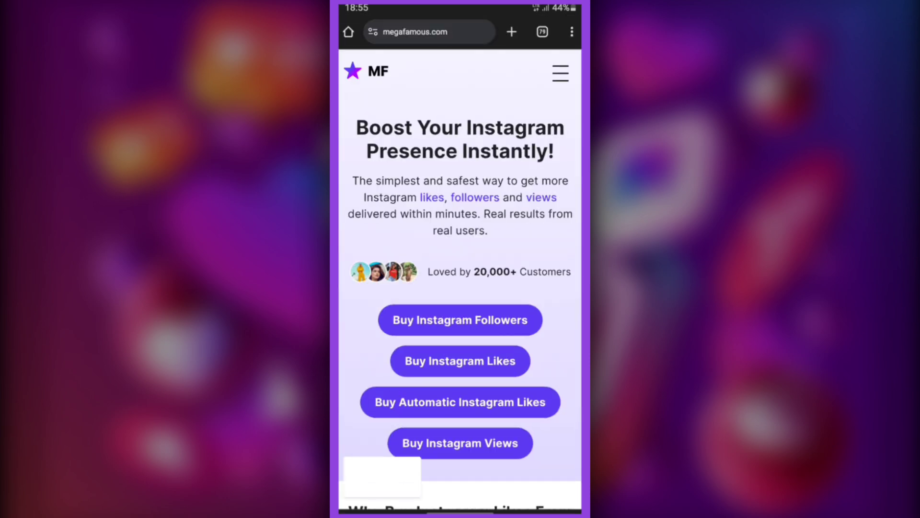
scroll(460, 279, "down", 1)
scroll(460, 279, "up", 1)
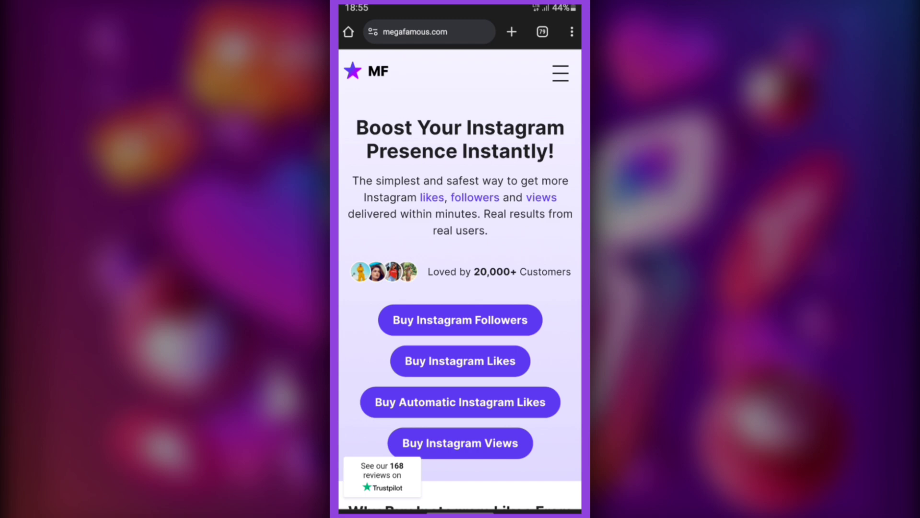
Reach Megafamous's Free Instagram Followers page through the navigation menu.
left_click(559, 72)
scroll(461, 262, "down", 2)
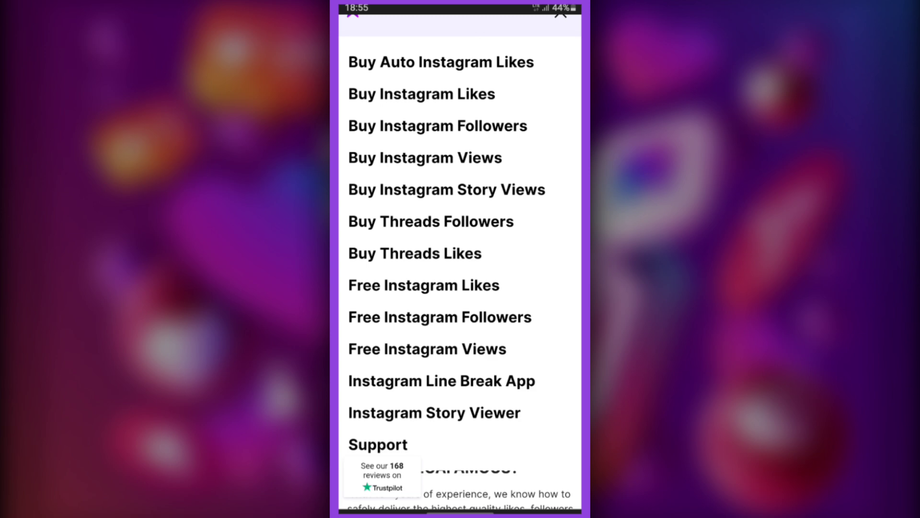
left_click(439, 317)
scroll(460, 259, "down", 1)
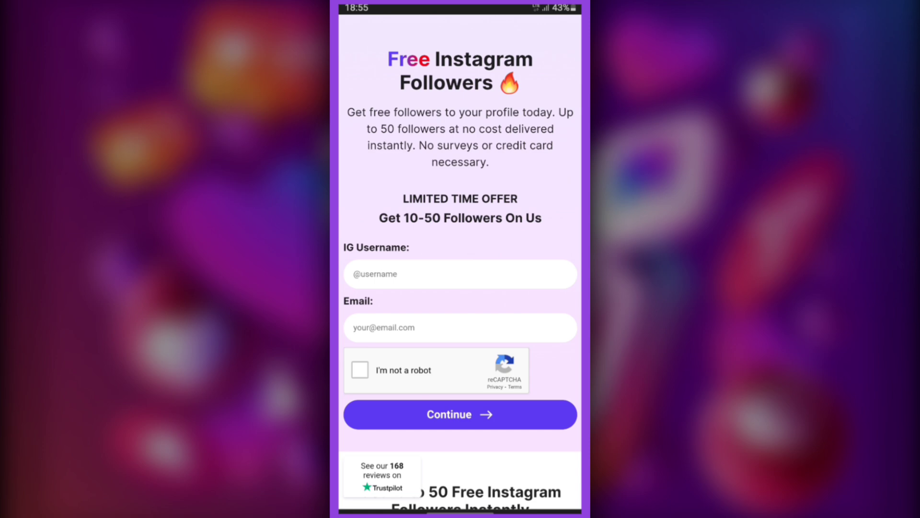
Enter the IG username and email, pass the I'm not a robot check, and submit.
left_click(460, 274)
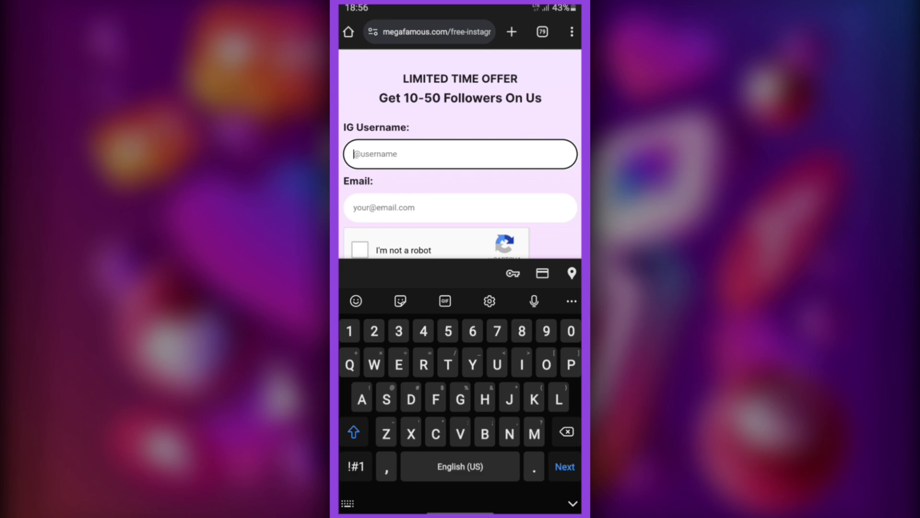
type("F")
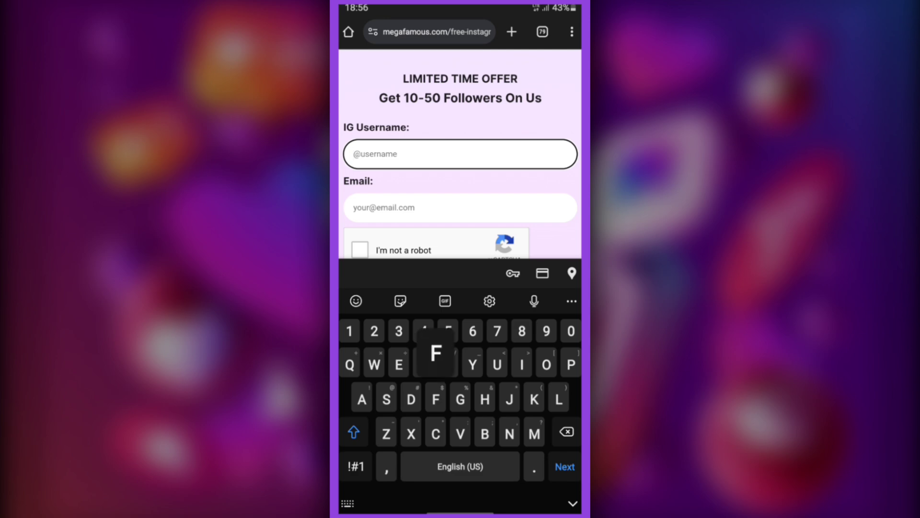
type("olo")
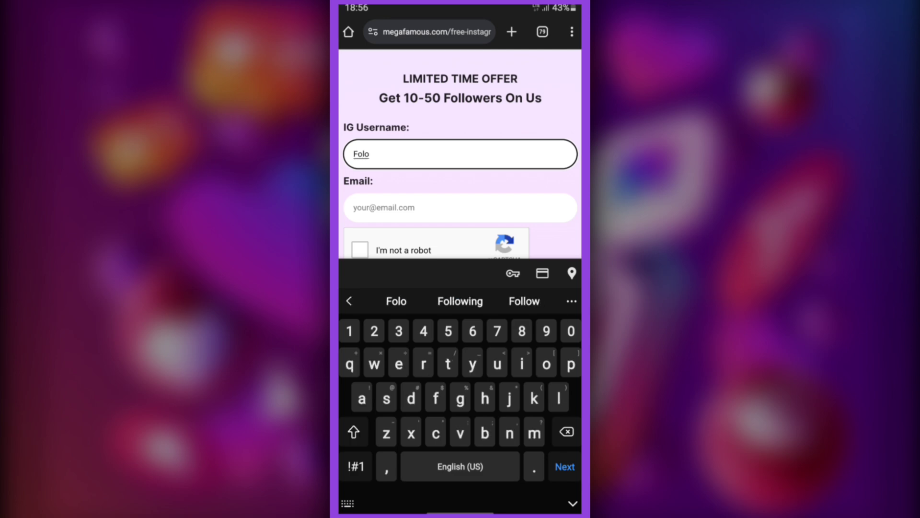
key("BackSpace")
type("lowers")
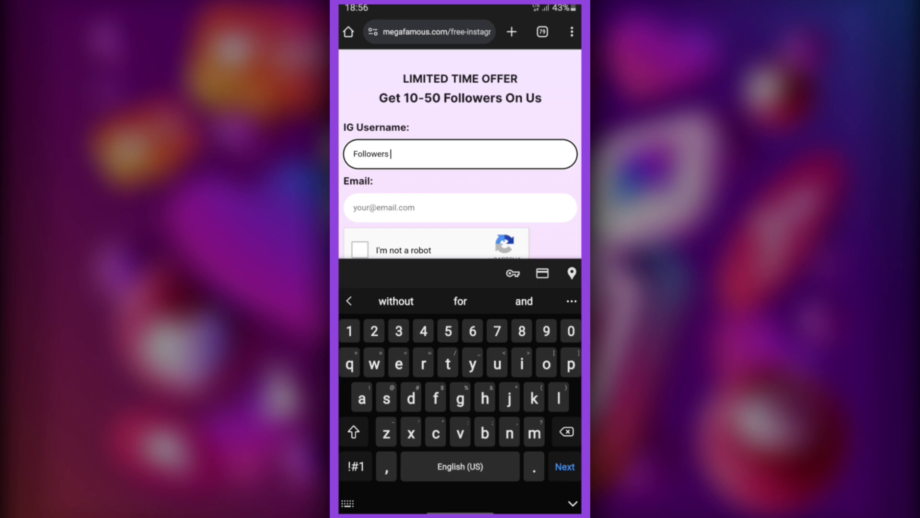
key("BackSpace")
type("_")
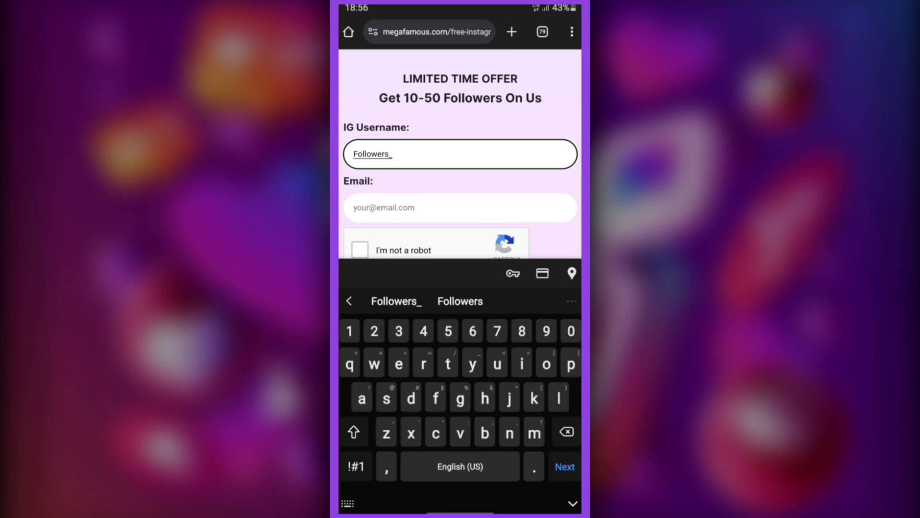
type("255")
key("Return")
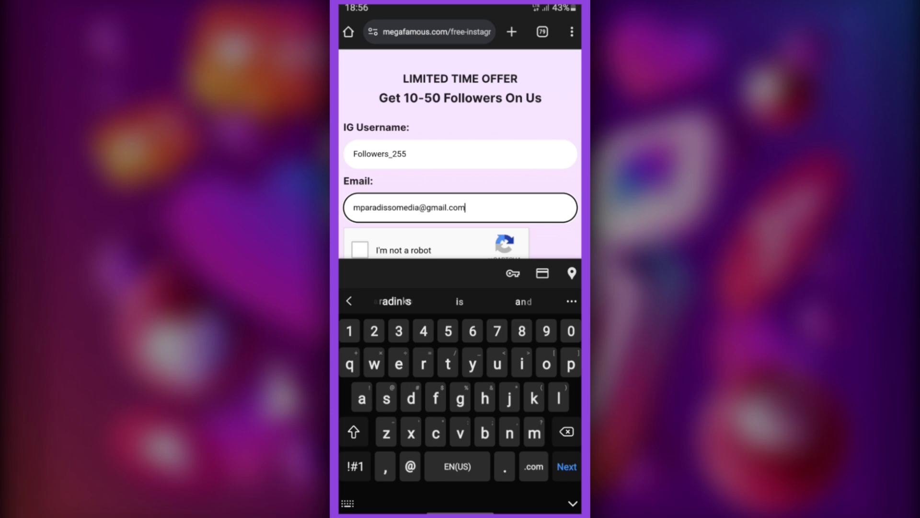
key("Escape")
scroll(460, 280, "down", 2)
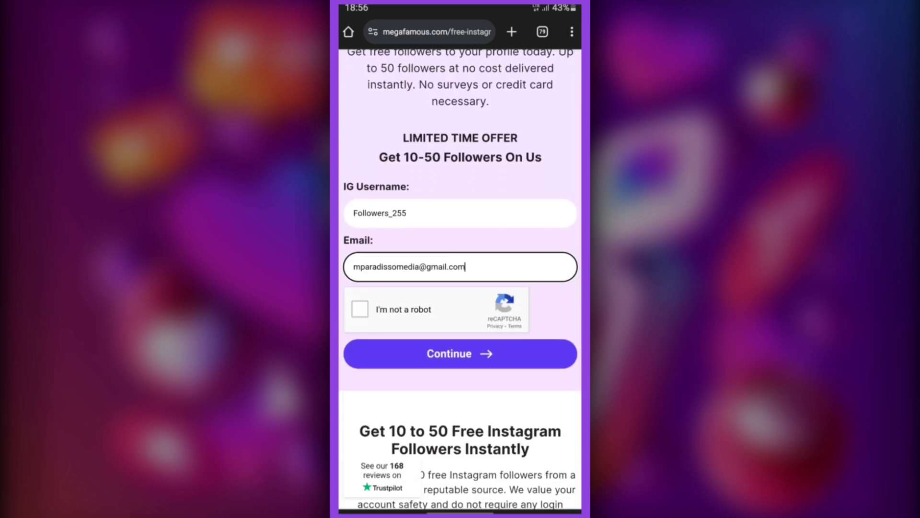
left_click(361, 309)
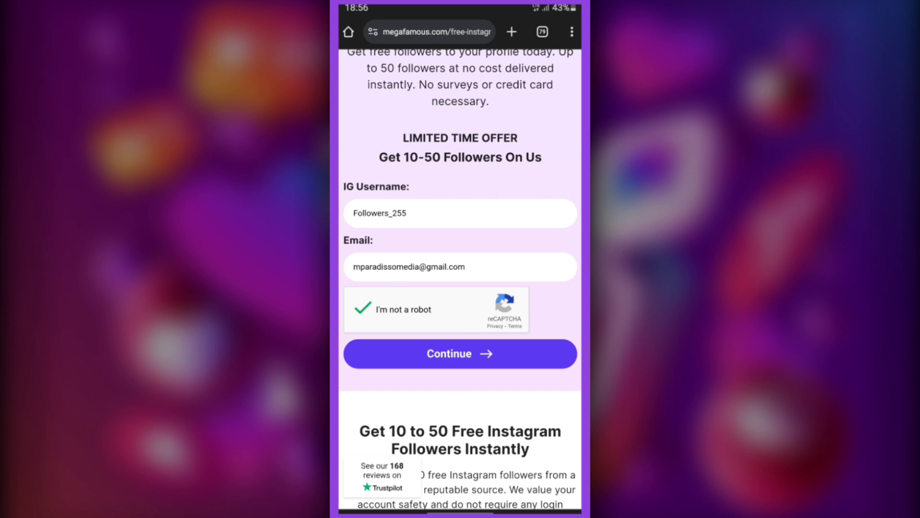
left_click(461, 353)
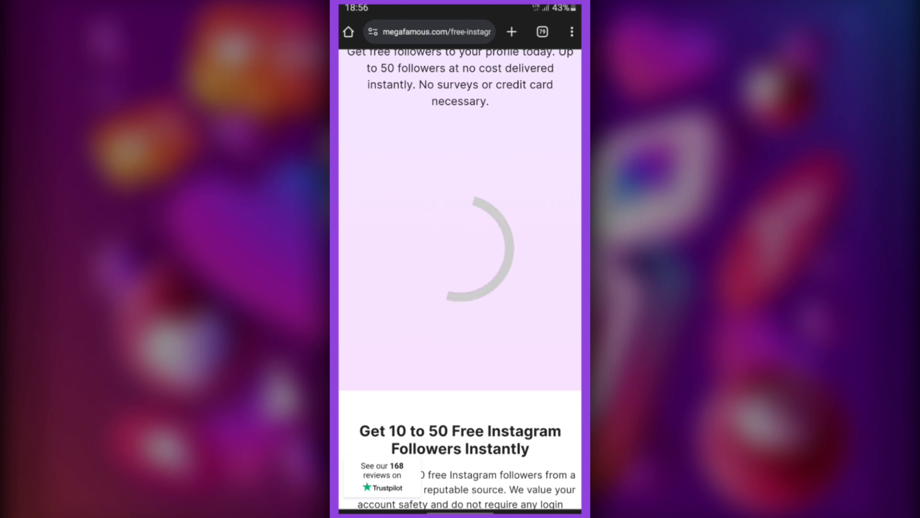
scroll(461, 274, "up", 1)
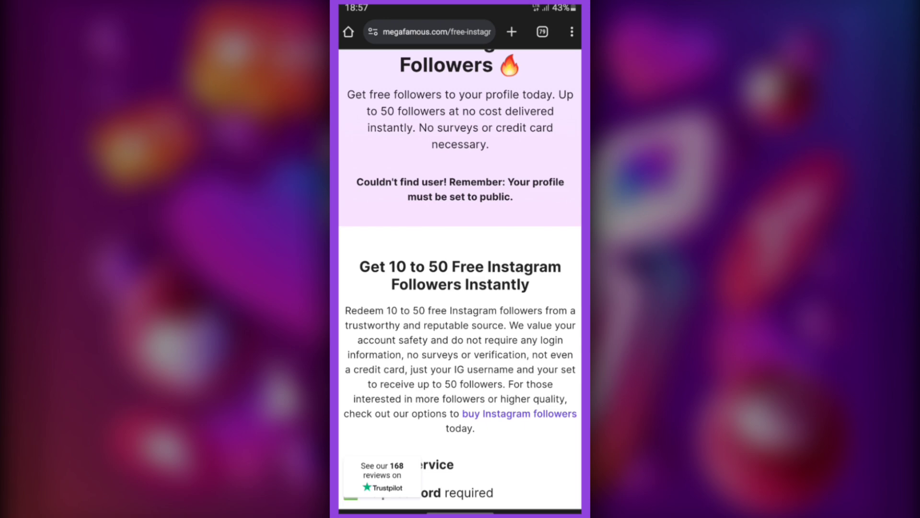
scroll(461, 273, "down", 10)
Switch from the browser to Gmail and open the Mega Famous verification email.
left_click_drag(460, 511, 460, 287)
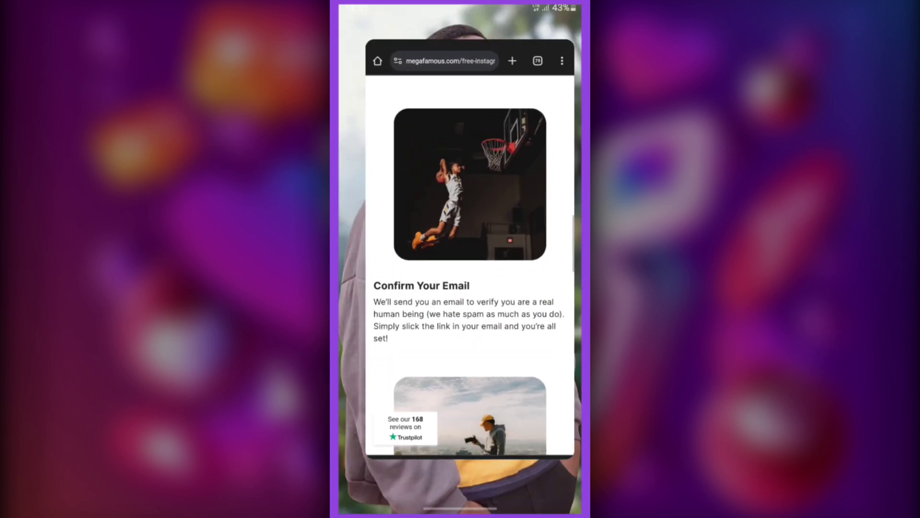
left_click(366, 384)
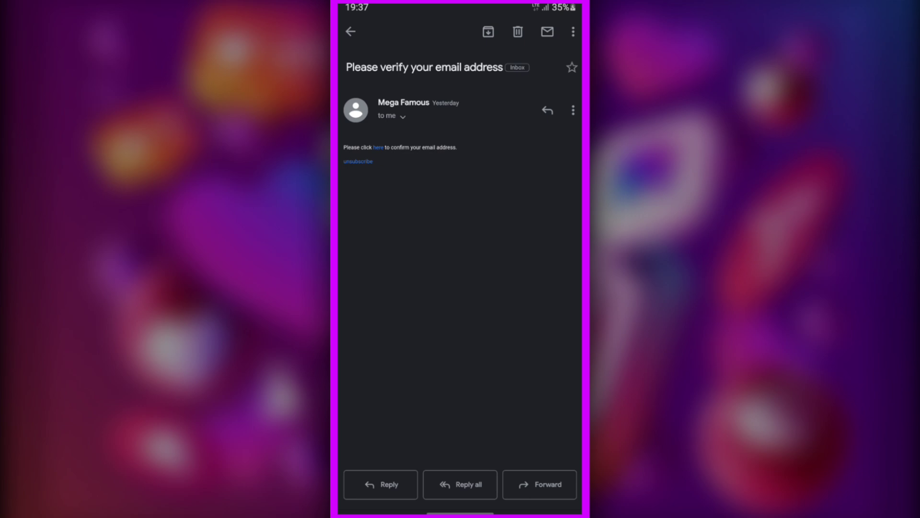
scroll(461, 159, "up", 2)
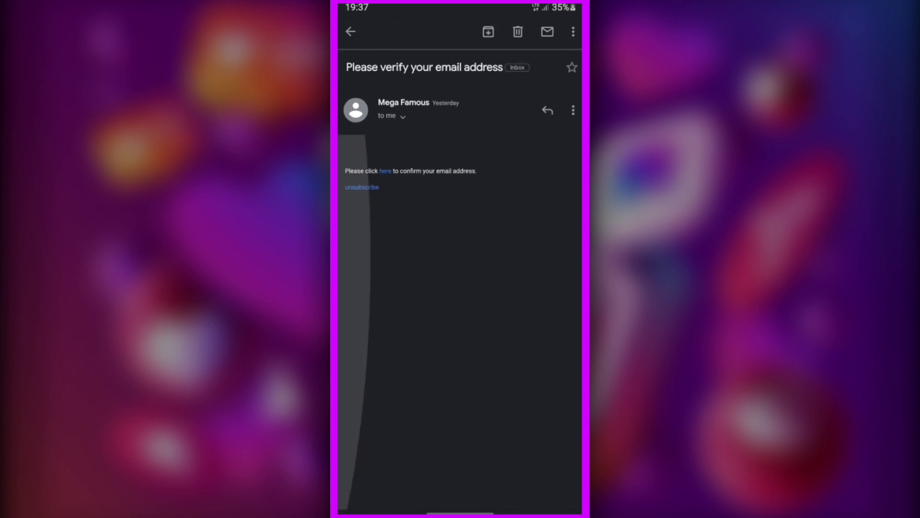